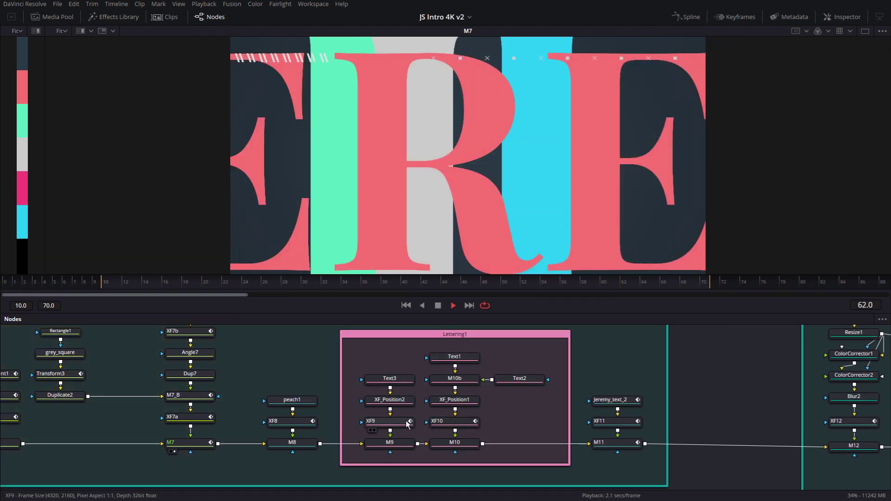
# Stop playback and show the M10 merge result in the viewer
pyautogui.click(450, 445)
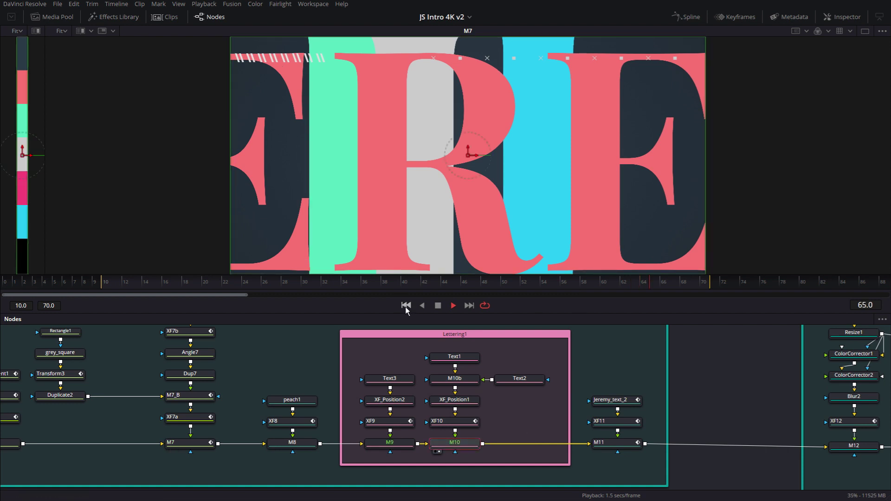
pyautogui.click(438, 305)
pyautogui.click(384, 356)
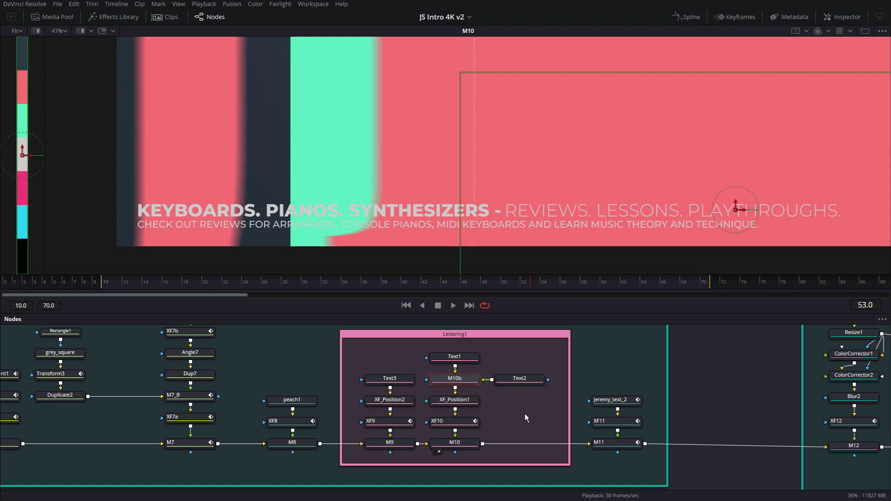
# Inspect the Lettering1 nodes Text3, XF10, XF_Position2 and XF_Position1 in turn
pyautogui.click(390, 378)
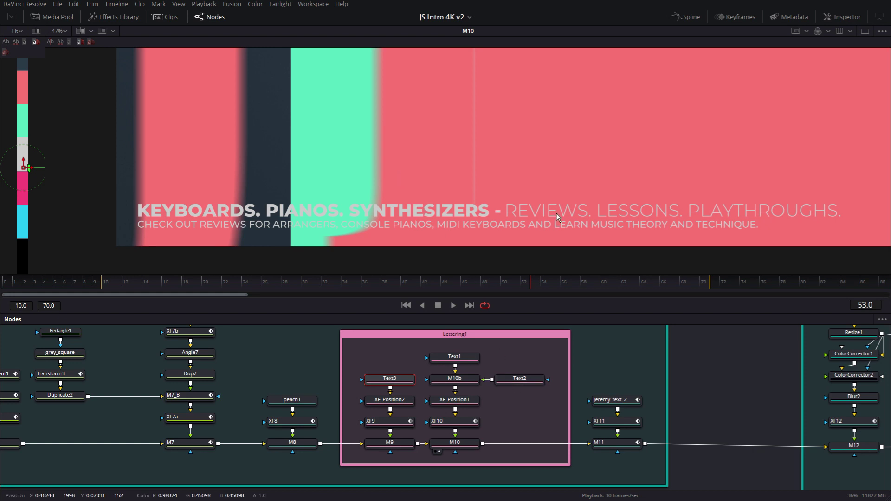
pyautogui.click(403, 425)
pyautogui.click(462, 425)
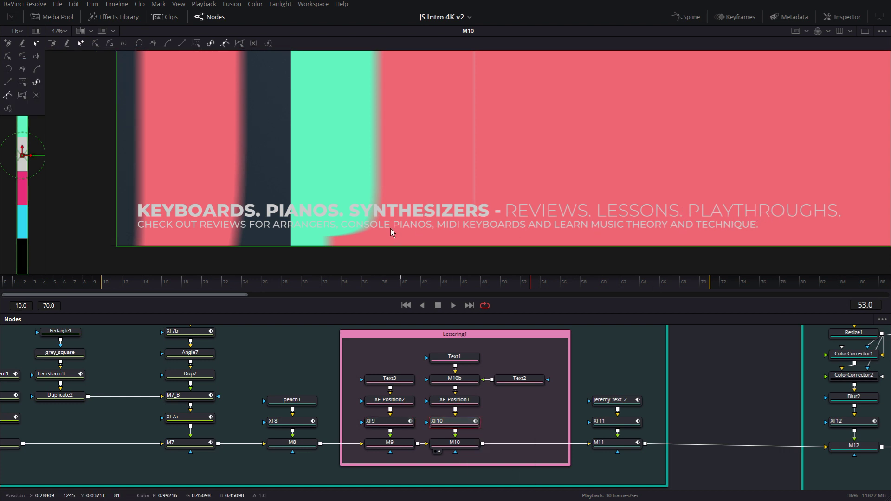
pyautogui.click(392, 402)
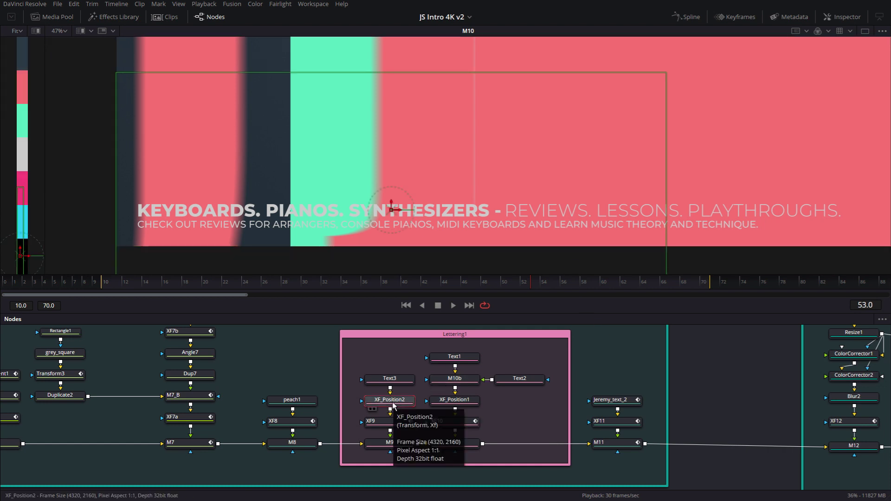
pyautogui.click(453, 402)
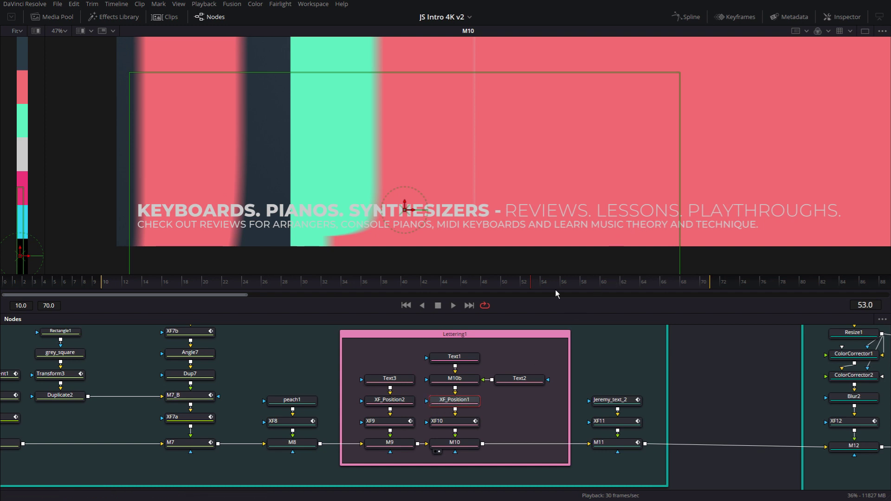
# Jump to frame 31, then scrub back to around frame 15–20 to watch the tagline slide in
pyautogui.click(320, 283)
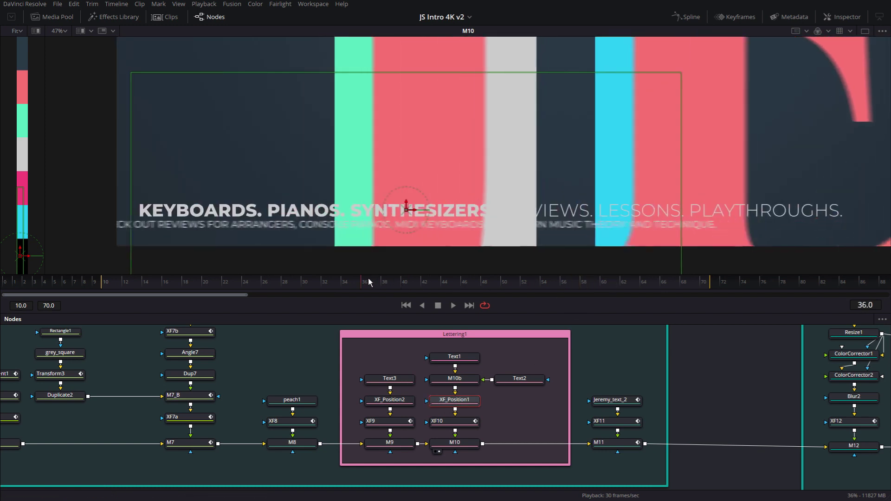
pyautogui.moveTo(320, 283); pyautogui.dragTo(160, 283)
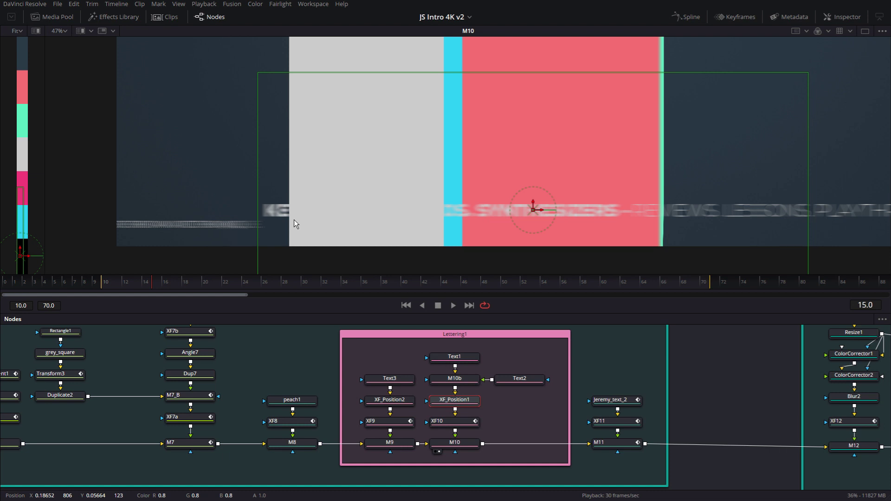
# Show the M11 merge in the viewer, play the intro from the start and fit the frame
pyautogui.click(622, 444)
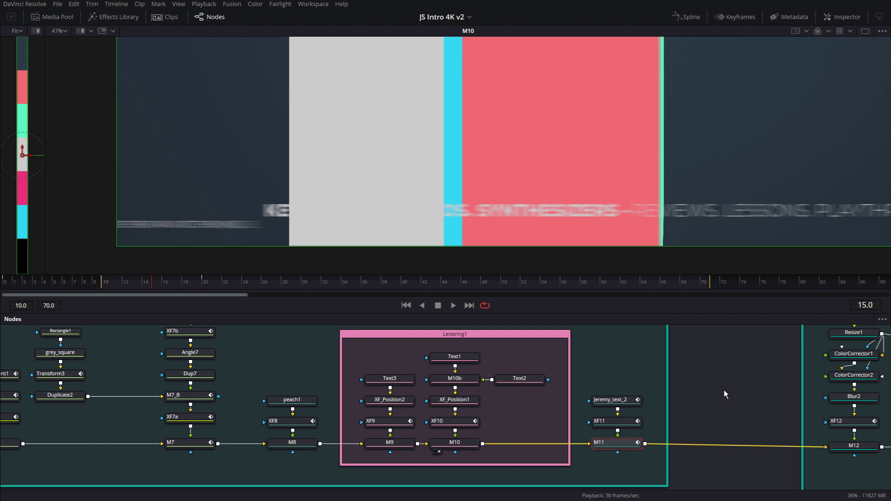
pyautogui.press('1')
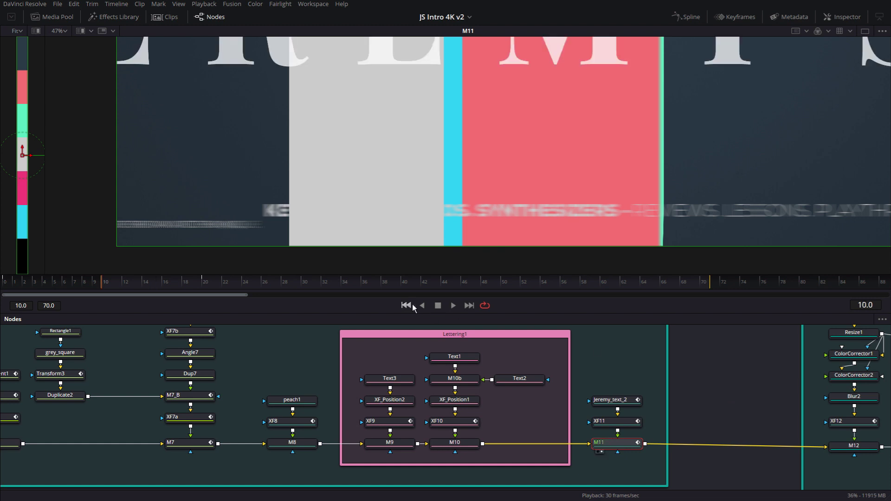
pyautogui.click(453, 305)
pyautogui.scroll(-3, 503, 140)
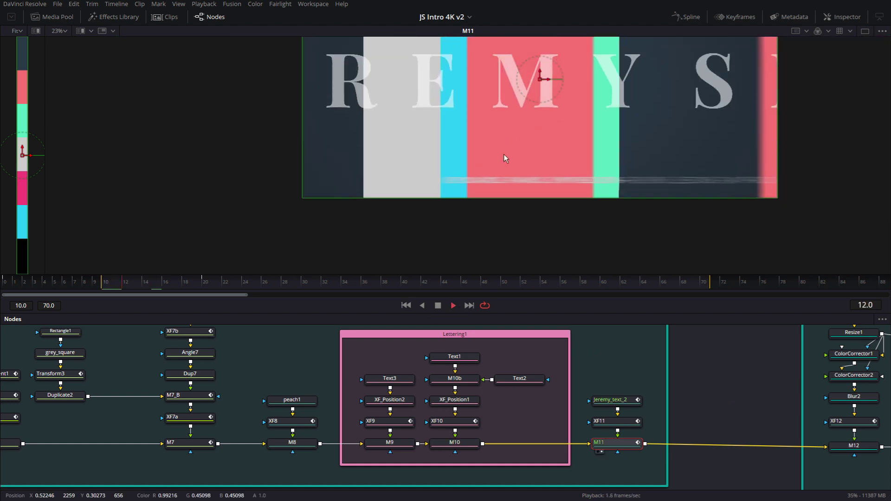
pyautogui.hotkey('ctrl', 'f')
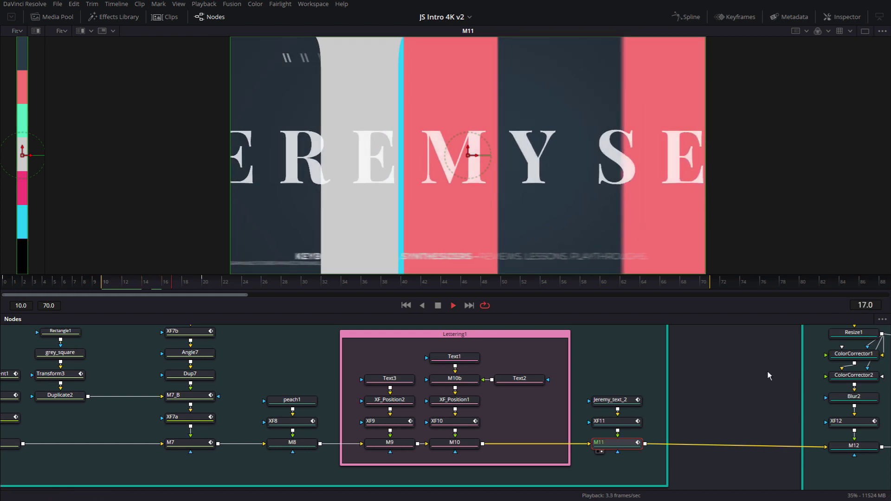
pyautogui.click(764, 369)
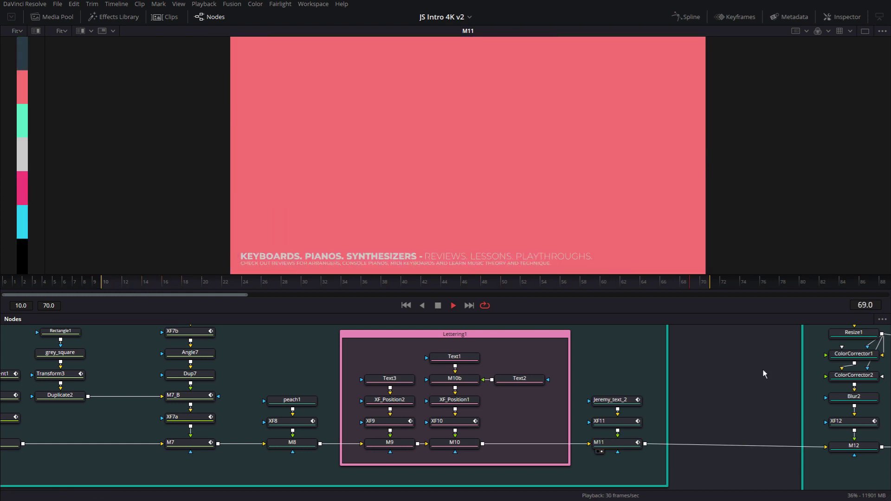
# Select Jeremy_text_2, stop on the JEREMY SEE title at frame 30, and toggle the Lettering1 group box
pyautogui.click(623, 401)
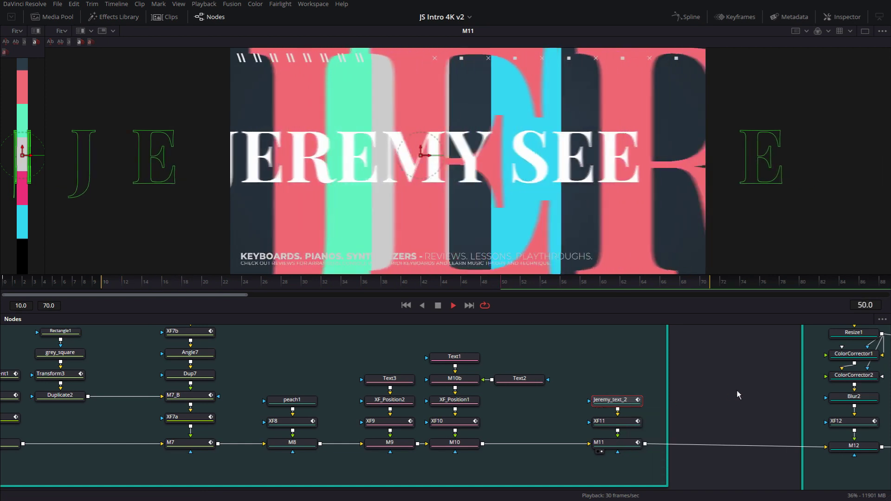
pyautogui.hotkey('ctrl', 'z')
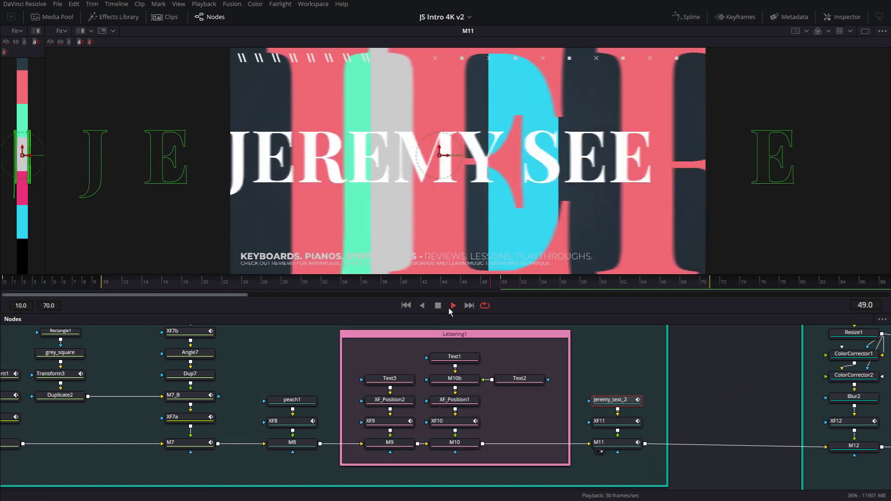
pyautogui.click(439, 305)
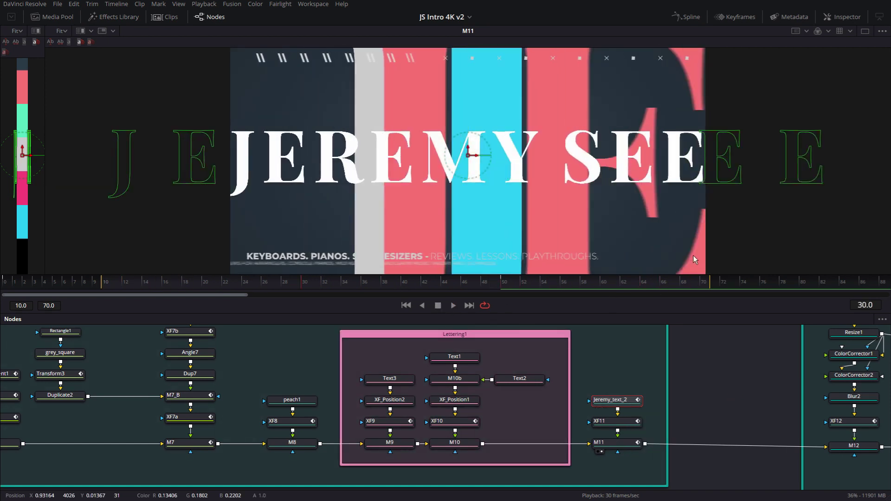
pyautogui.click(735, 419)
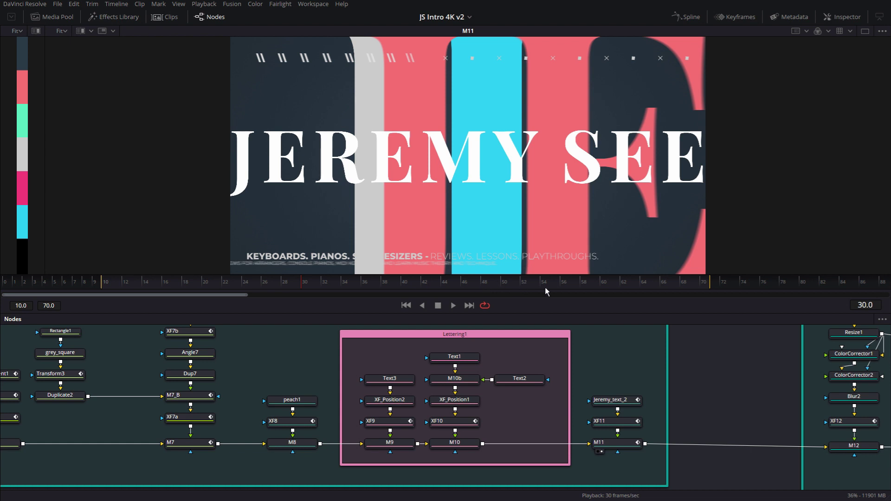
pyautogui.press('Delete')
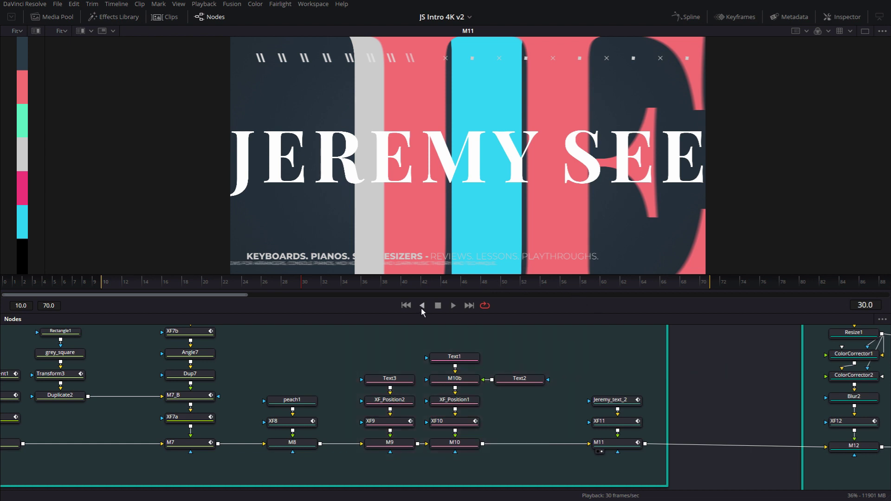
pyautogui.hotkey('ctrl', 'z')
# Review the Jeremy_text_2, XF11 and M11 settings, then hide the Inspector to widen the workspace
pyautogui.click(629, 403)
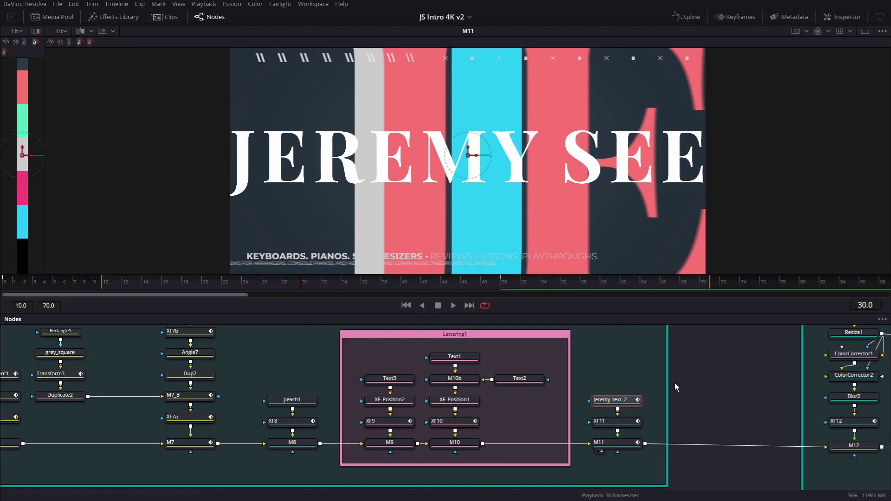
pyautogui.click(843, 16)
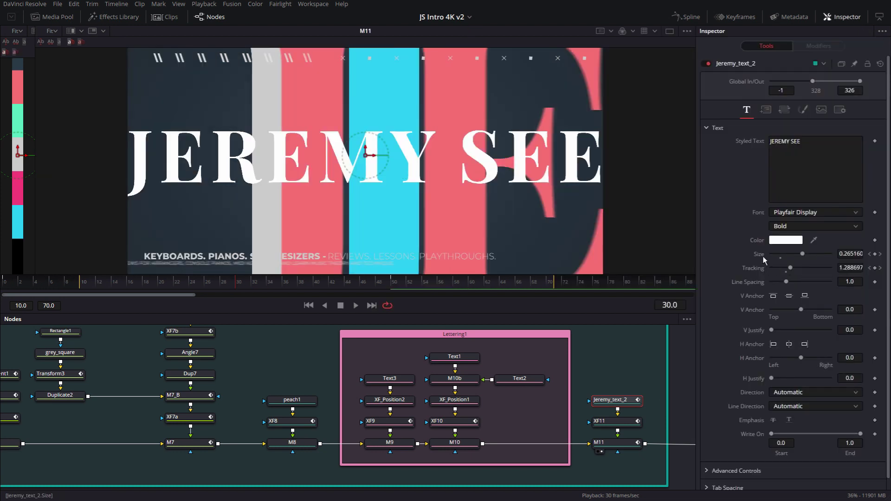
pyautogui.click(617, 424)
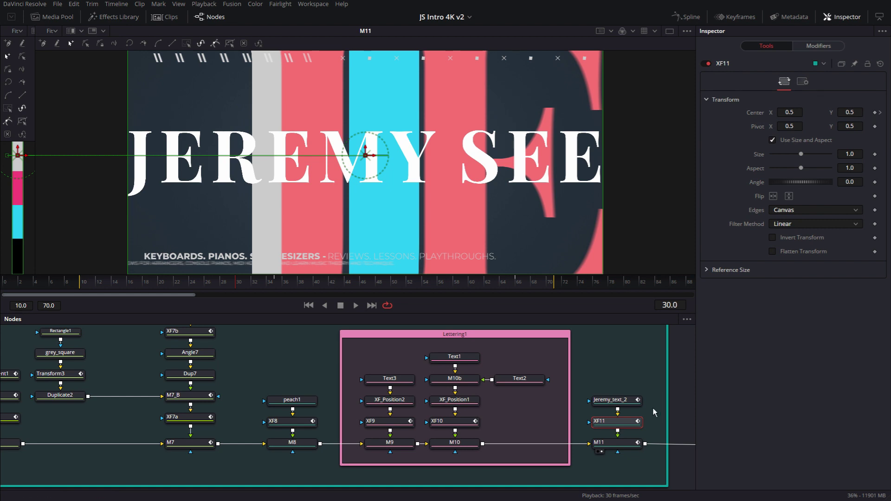
pyautogui.click(625, 445)
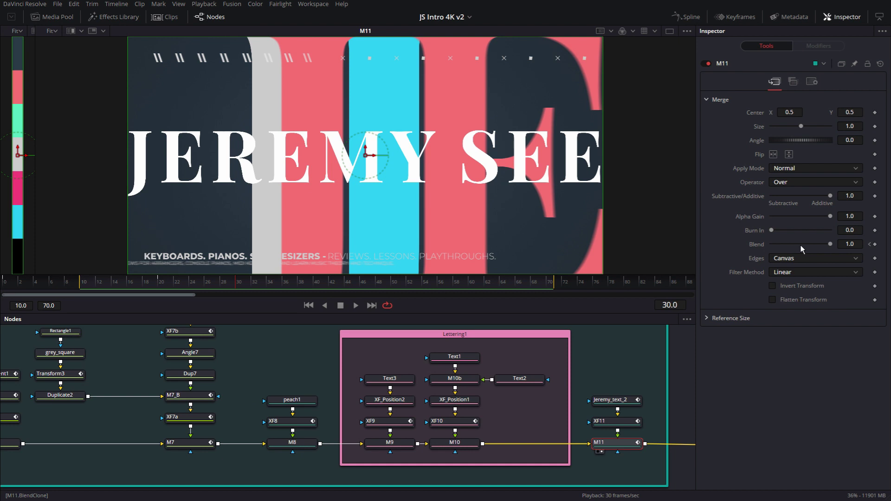
pyautogui.click(848, 18)
# Look across the whole node graph and set the render start frame to 55
pyautogui.hscroll(5, 730, 395)
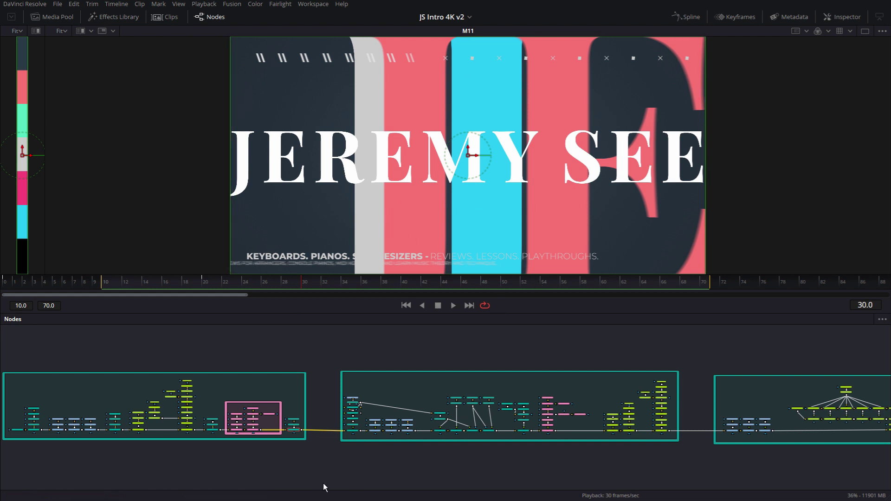
pyautogui.moveTo(710, 472); pyautogui.dragTo(773, 456)
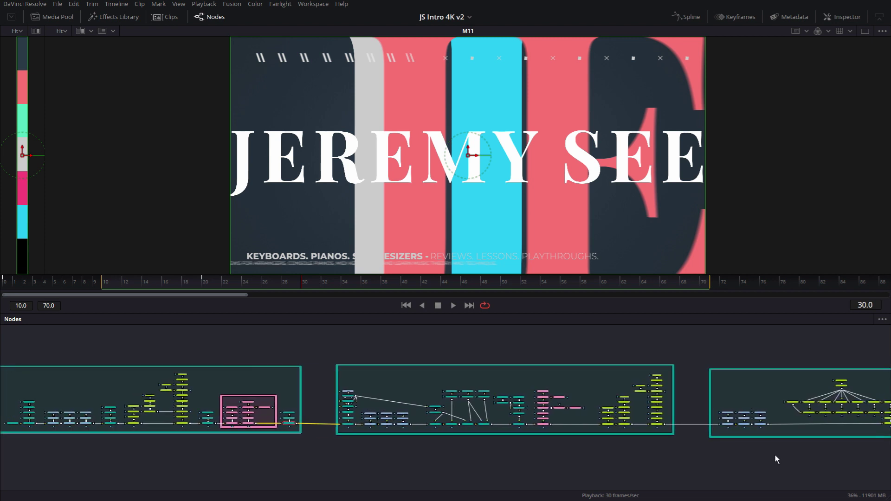
pyautogui.scroll(3, 515, 462)
pyautogui.scroll(-4, 525, 381)
pyautogui.scroll(1, 528, 349)
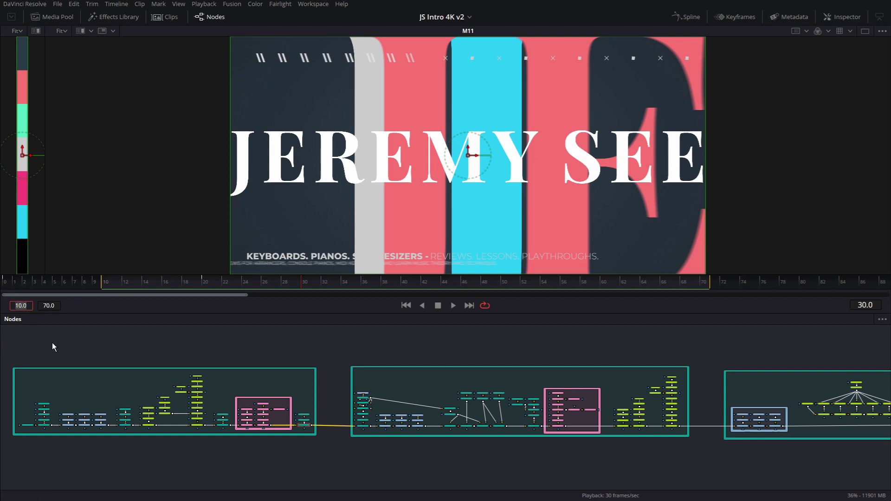
pyautogui.write('55')
pyautogui.press('Return')
# Set the render end frame to 120 and widen the time ruler to show more frames
pyautogui.scroll(2, 52, 346)
pyautogui.click(47, 305)
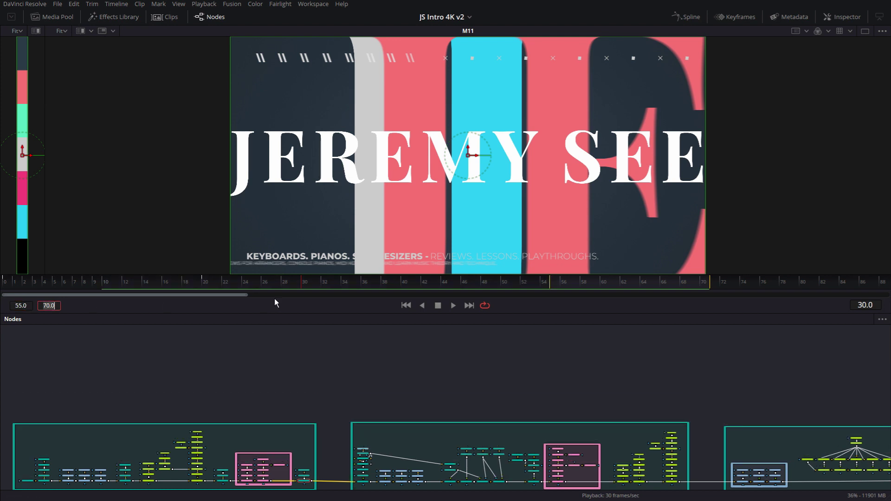
pyautogui.write('120')
pyautogui.press('Return')
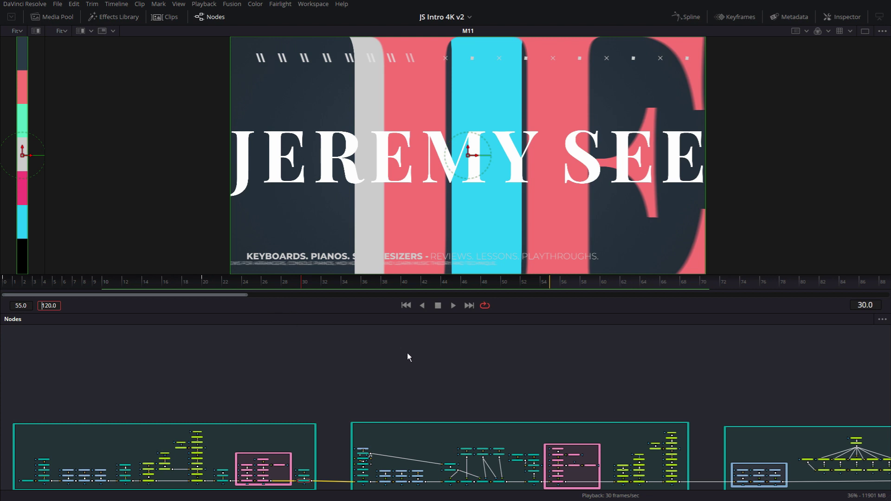
pyautogui.moveTo(246, 294); pyautogui.dragTo(447, 295)
pyautogui.moveTo(321, 295); pyautogui.dragTo(409, 296)
pyautogui.scroll(5, 387, 396)
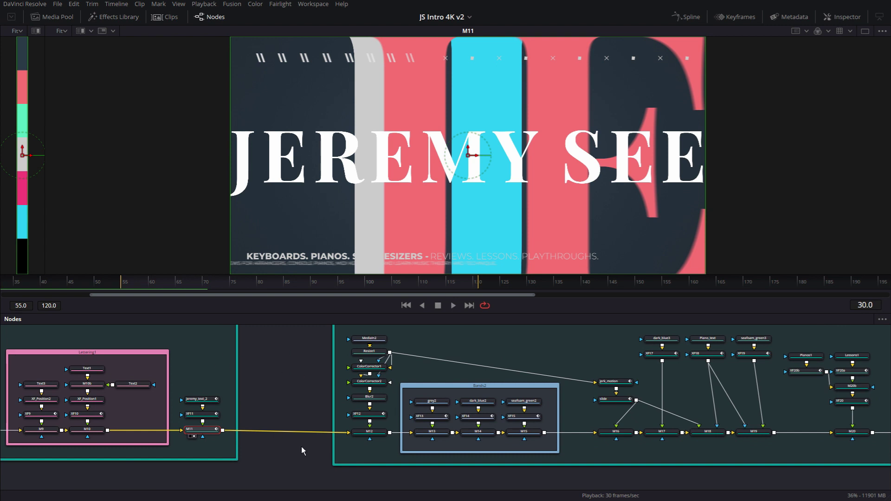
# View the M12 merge output with 1, play the comp, and select the MediaIn2 clip node
pyautogui.click(378, 433)
pyautogui.press('1')
pyautogui.click(453, 306)
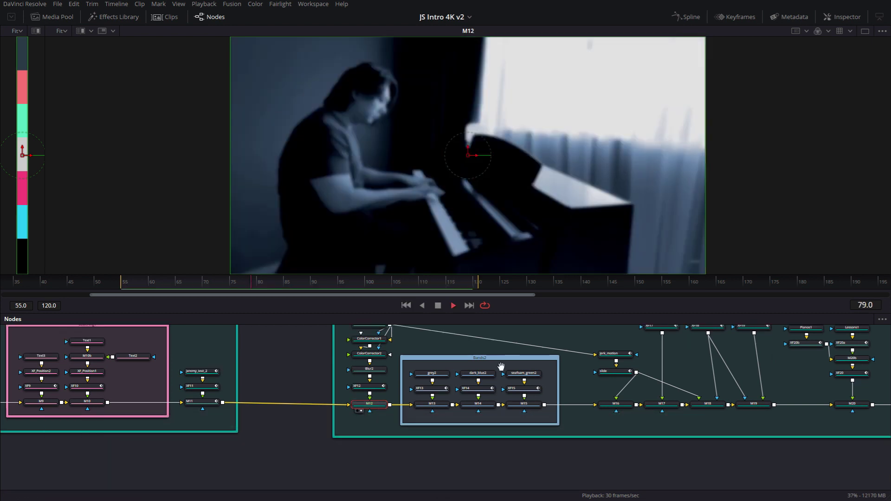
pyautogui.moveTo(501, 394); pyautogui.dragTo(450, 395)
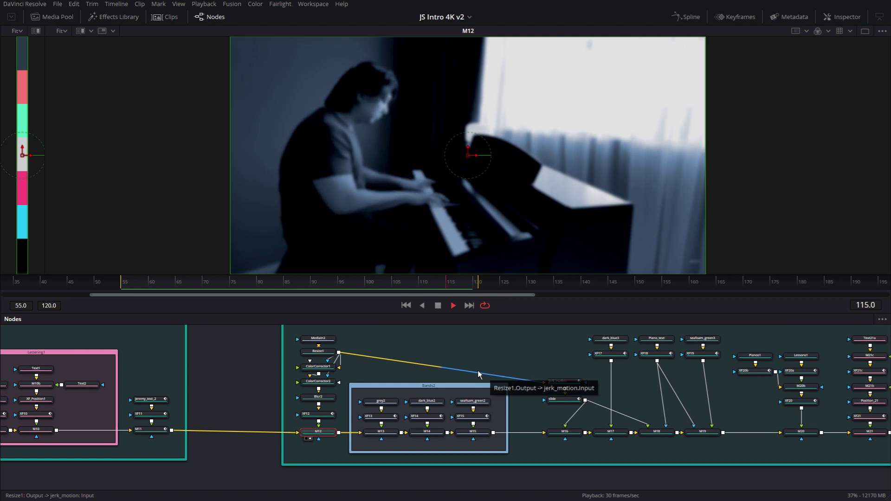
pyautogui.click(328, 344)
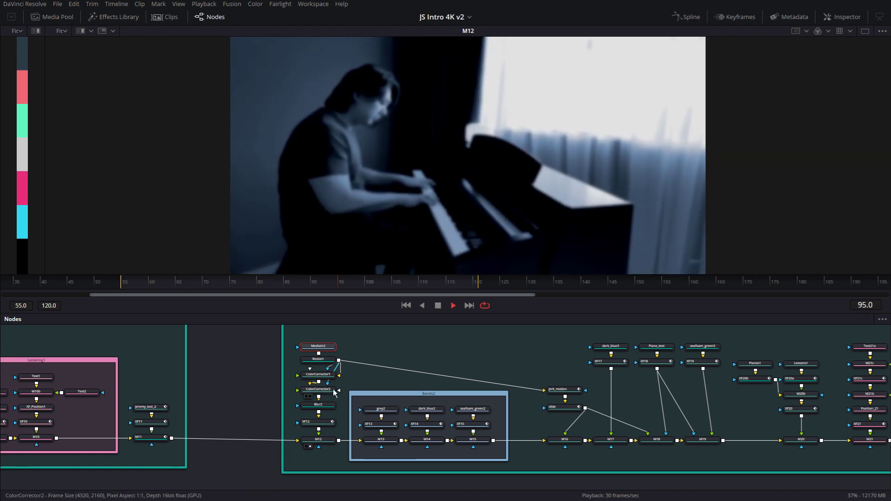
pyautogui.scroll(5, 331, 393)
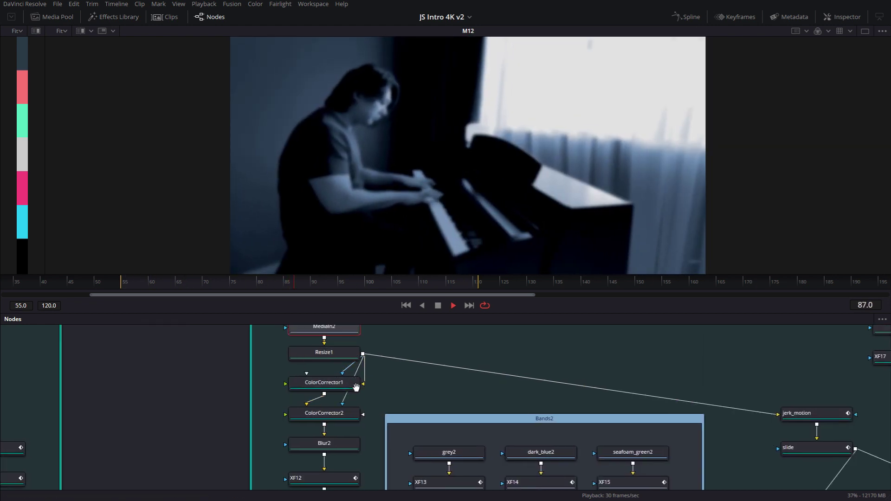
# Open MediaIn2's settings, then inspect Resize1's 4320 × 2160 width and height
pyautogui.scroll(4, 356, 392)
pyautogui.scroll(-3, 378, 411)
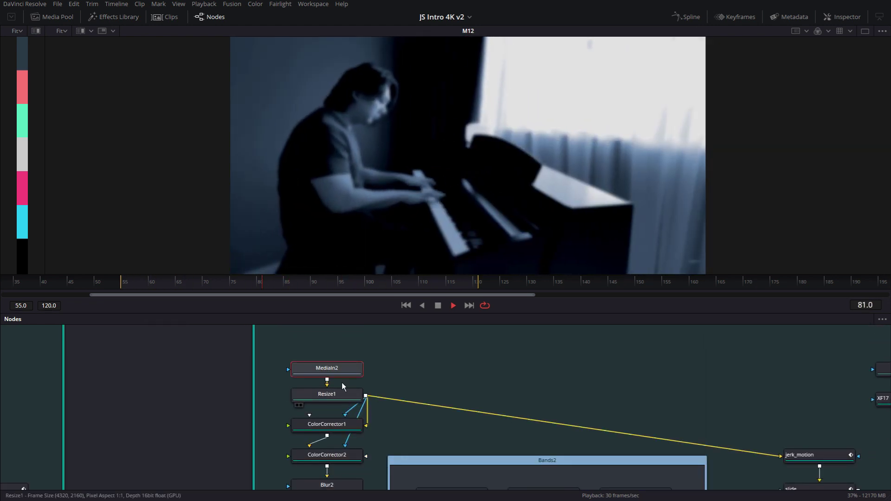
pyautogui.click(851, 18)
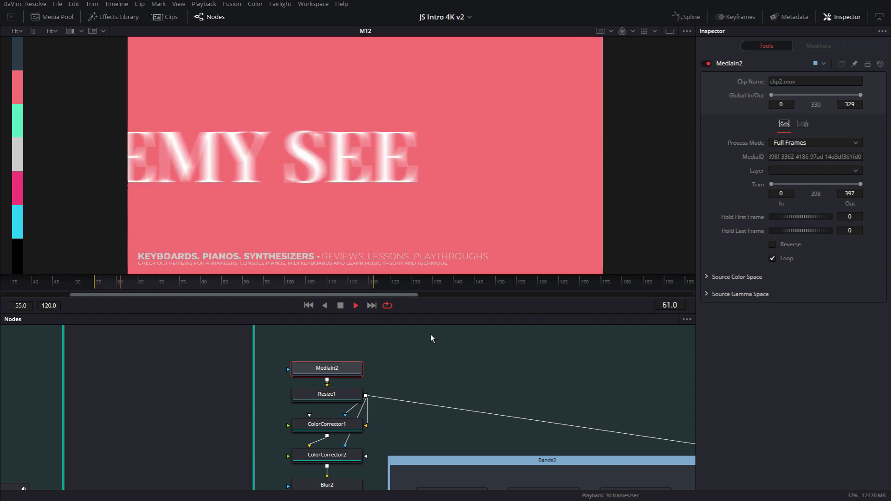
pyautogui.click(351, 395)
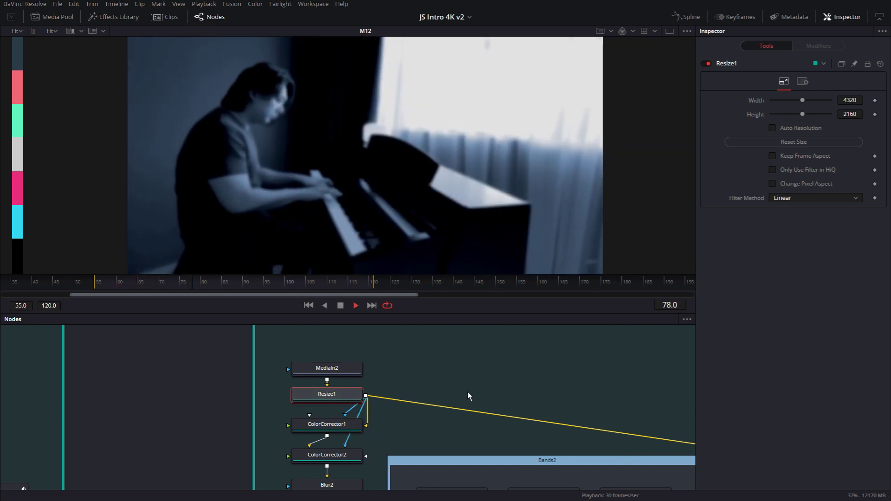
# Review ColorCorrector1, ColorCorrector2, Blur2's 5.0 blur and XF12's Center X 0.590997 in turn
pyautogui.scroll(-2, 467, 392)
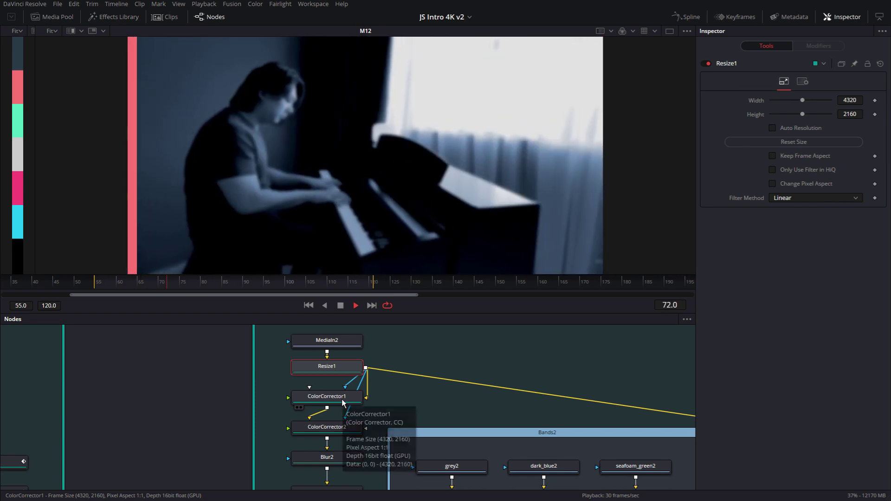
pyautogui.click(344, 400)
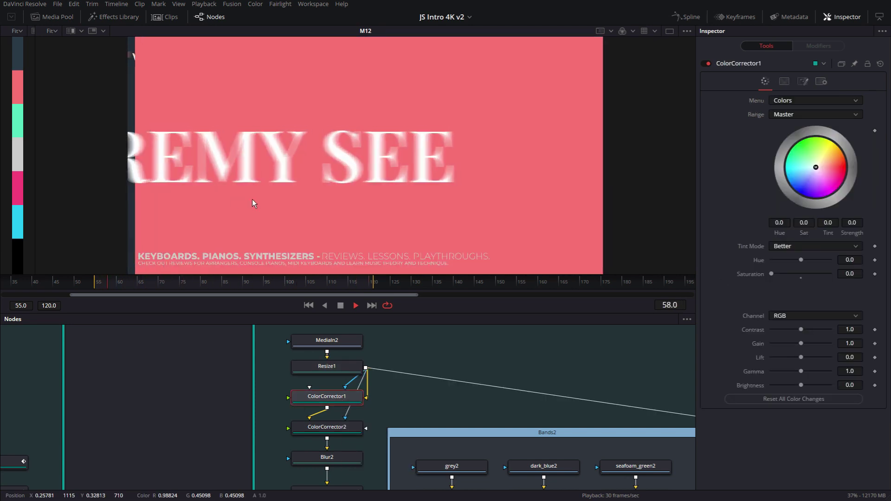
pyautogui.click(353, 426)
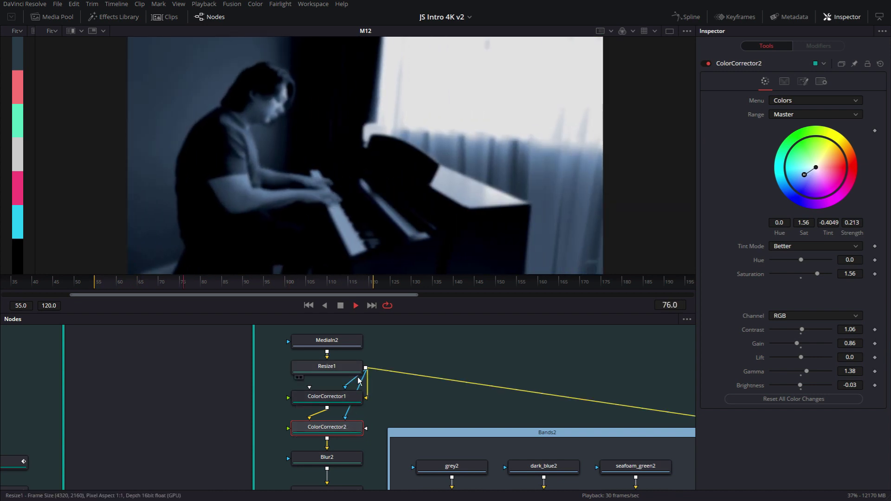
pyautogui.moveTo(358, 381)
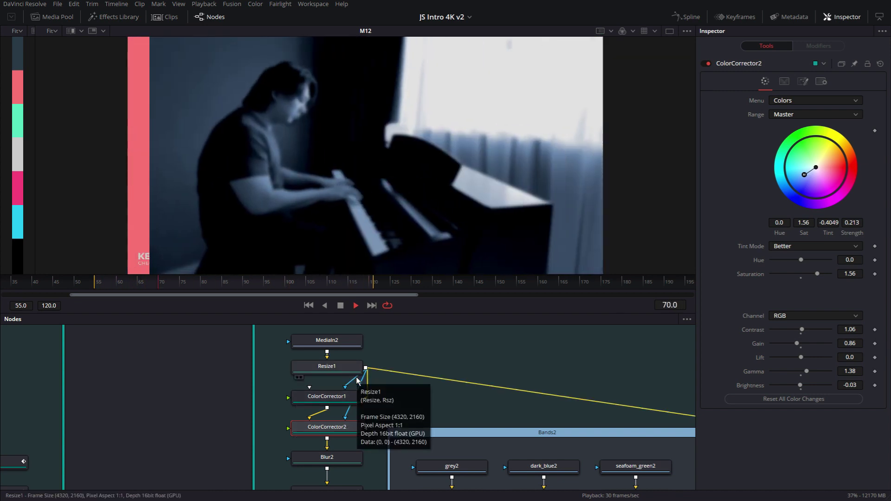
pyautogui.scroll(-2, 374, 382)
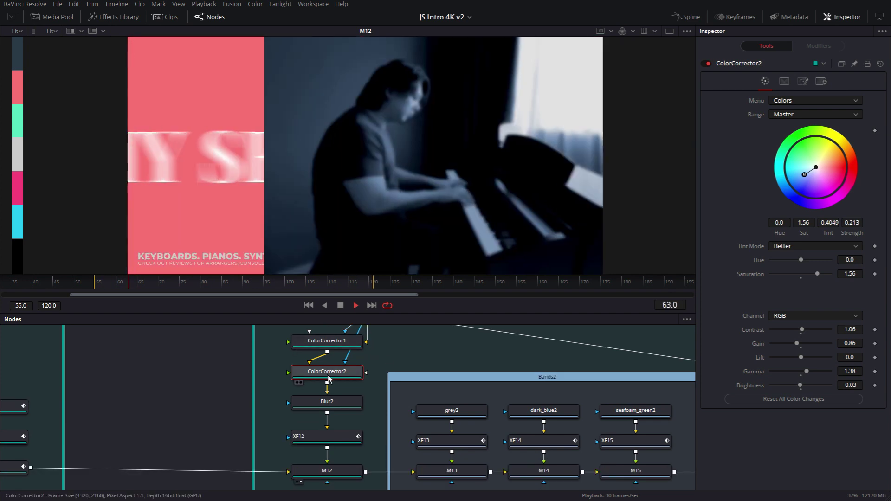
pyautogui.click(344, 402)
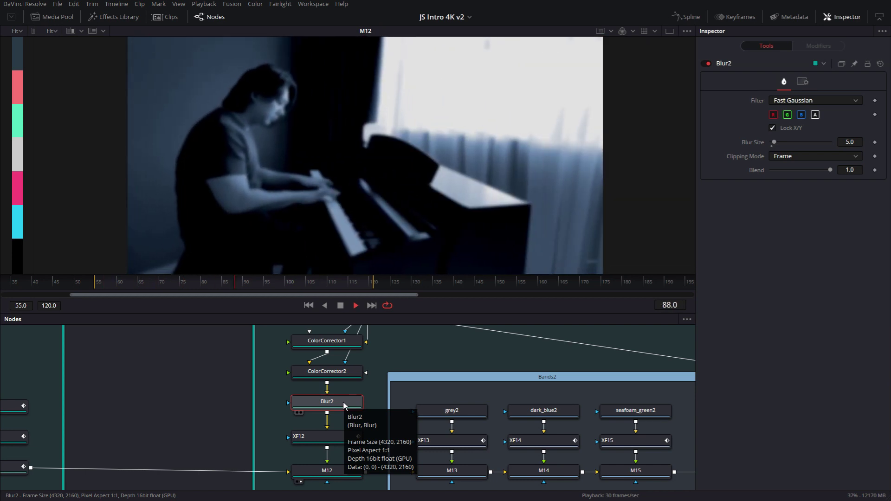
pyautogui.click(328, 440)
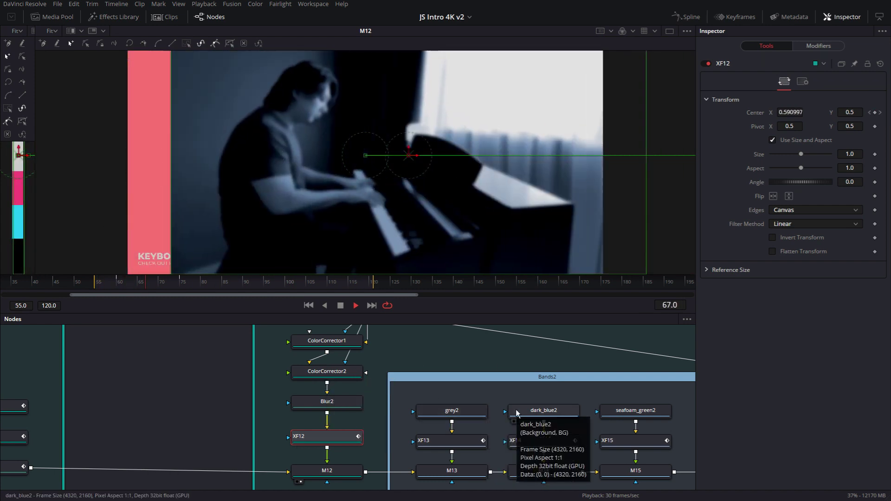
# Shrink the viewer to give the node graph room and stop playback
pyautogui.scroll(-4, 448, 406)
pyautogui.scroll(-2, 454, 392)
pyautogui.moveTo(449, 314); pyautogui.dragTo(449, 235)
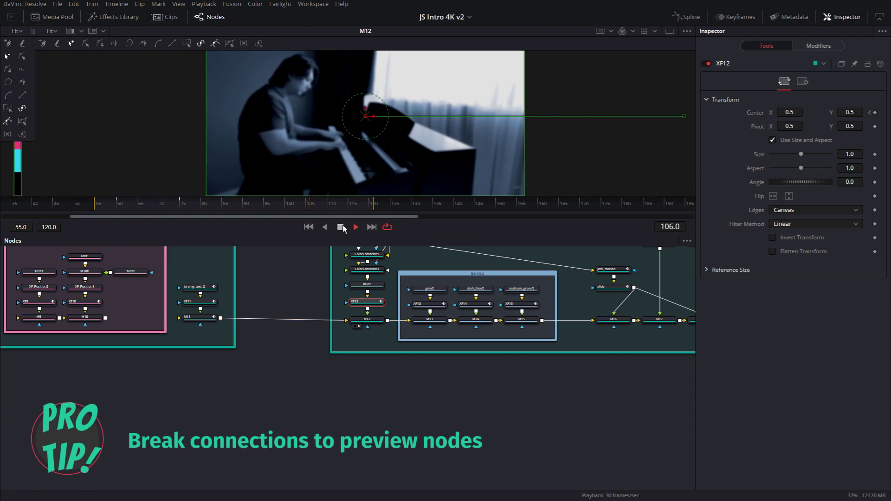
pyautogui.press('space')
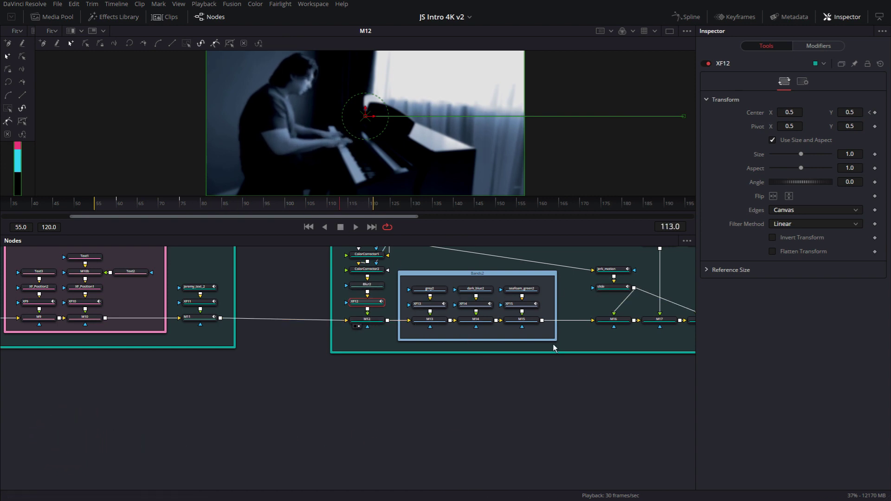
# Move the M12 merge node out of the teal ACT_1 group box and pan around it
pyautogui.press('Delete')
pyautogui.hotkey('ctrl', 'z')
pyautogui.press('Delete')
pyautogui.moveTo(367, 323); pyautogui.dragTo(388, 311)
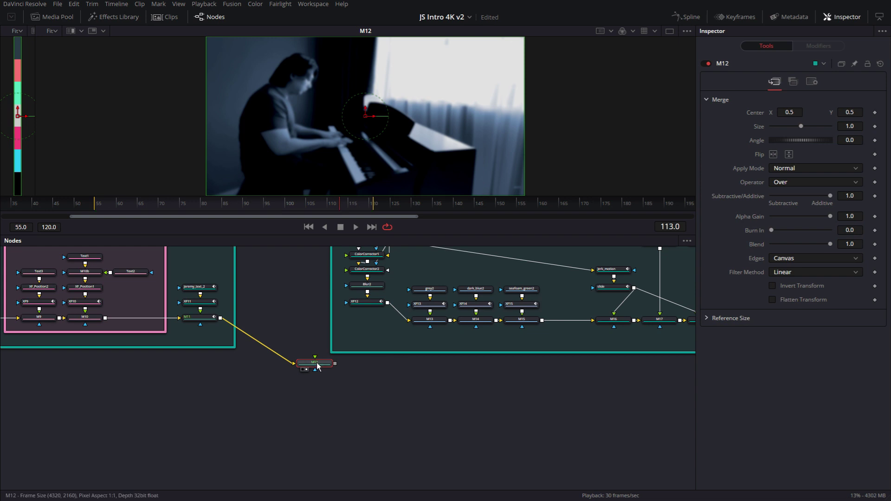
pyautogui.moveTo(293, 327); pyautogui.dragTo(176, 466)
pyautogui.scroll(3, 506, 423)
pyautogui.moveTo(505, 423); pyautogui.dragTo(281, 392)
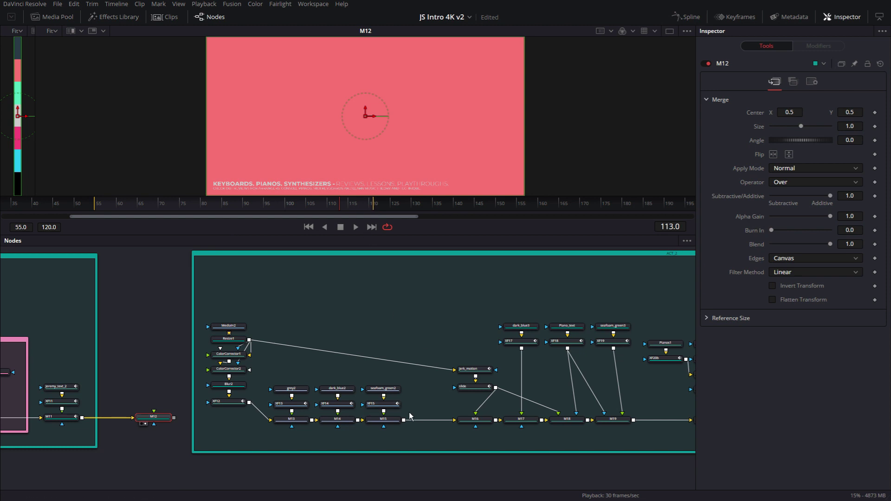
# Load merge M15 into the viewer, then inspect the grey2 colour and XF13 transform settings
pyautogui.click(397, 424)
pyautogui.press('1')
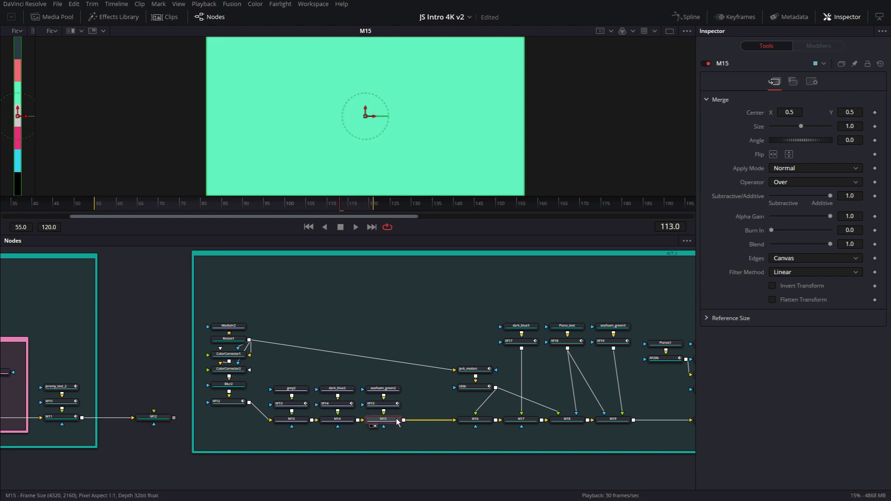
pyautogui.click(295, 391)
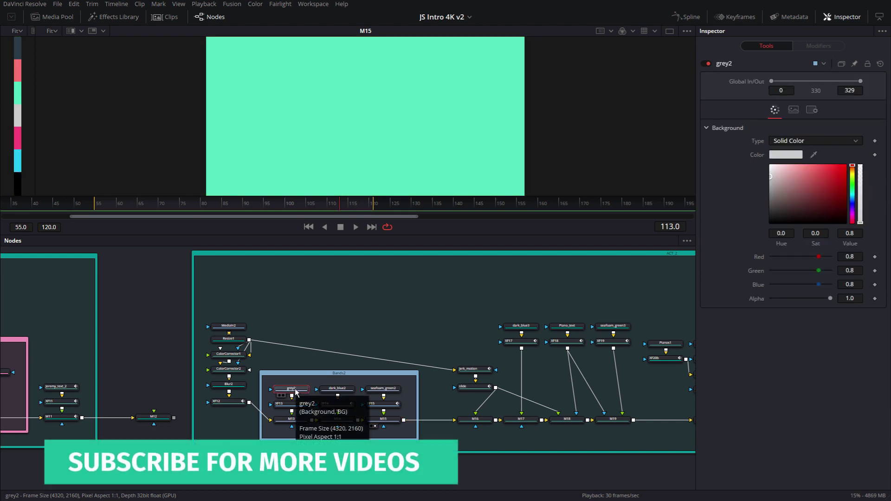
pyautogui.click(294, 406)
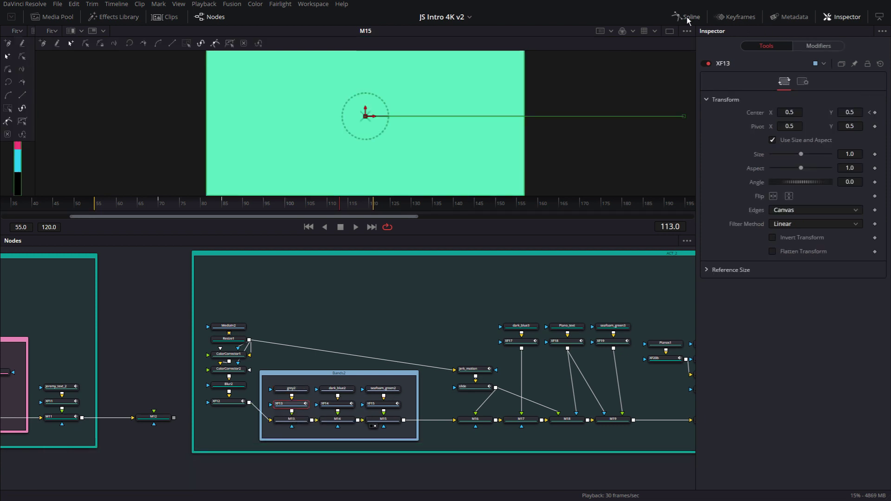
# Play the composition, inspect XF13's fitted Displacement curve, and enlarge the node graph panel
pyautogui.click(356, 227)
pyautogui.click(691, 18)
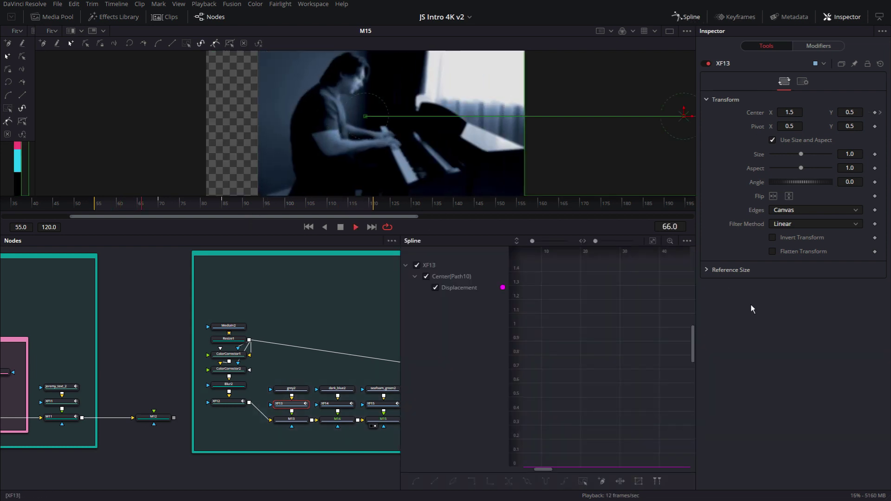
pyautogui.click(835, 17)
pyautogui.click(848, 241)
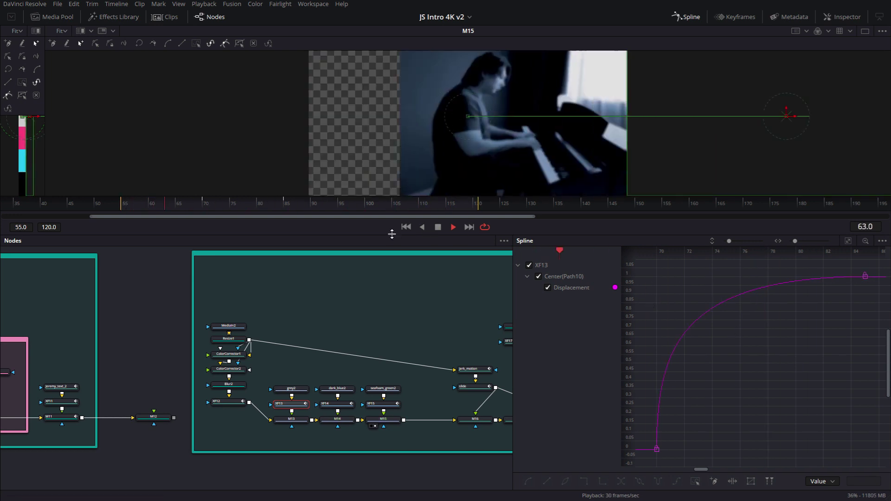
pyautogui.moveTo(398, 236); pyautogui.dragTo(374, 285)
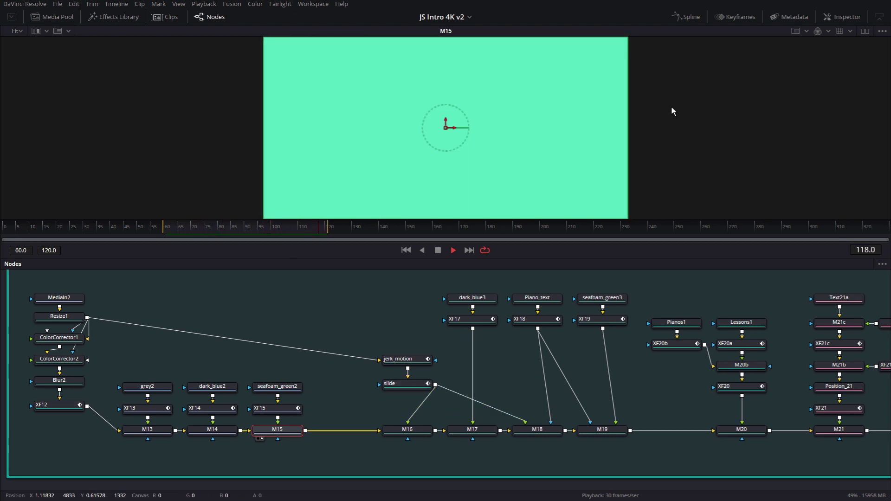
# Reveal the Bands2 box around the band nodes and view merge M16
pyautogui.hotkey('ctrl', 'z')
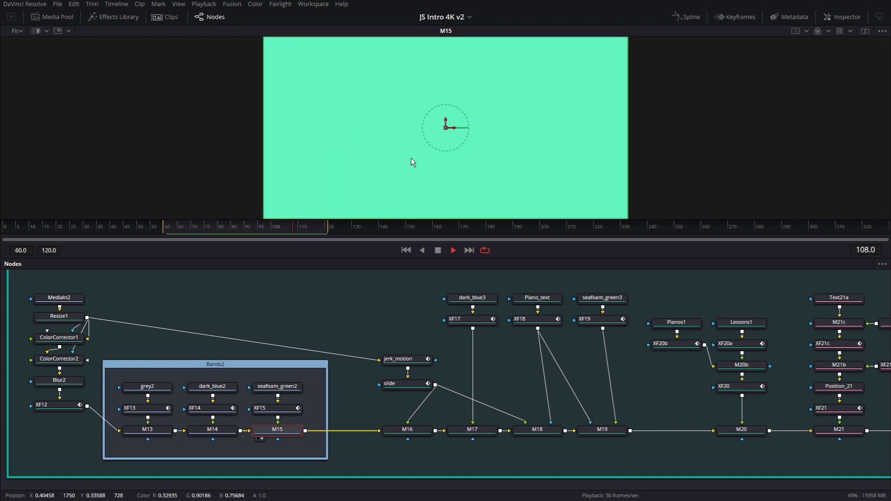
pyautogui.click(409, 428)
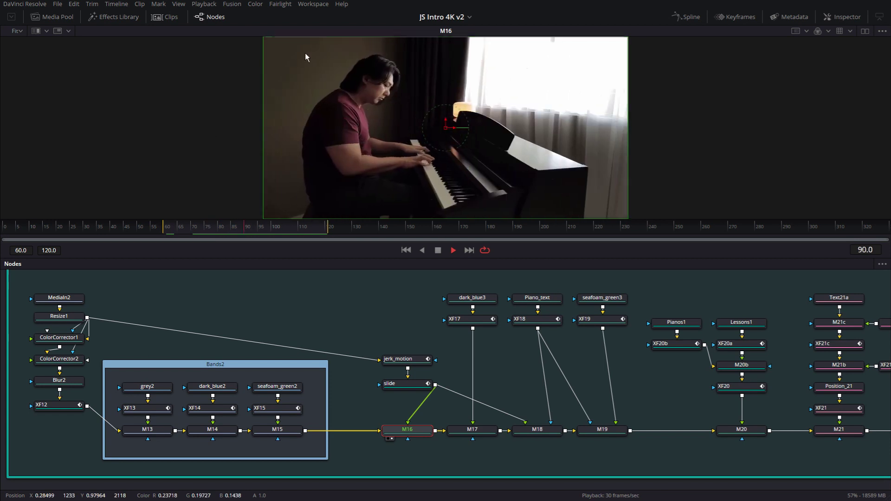
# Set the render end frame to 140 and bring up jerk_motion's transform settings
pyautogui.click(59, 252)
pyautogui.write('140')
pyautogui.press('Return')
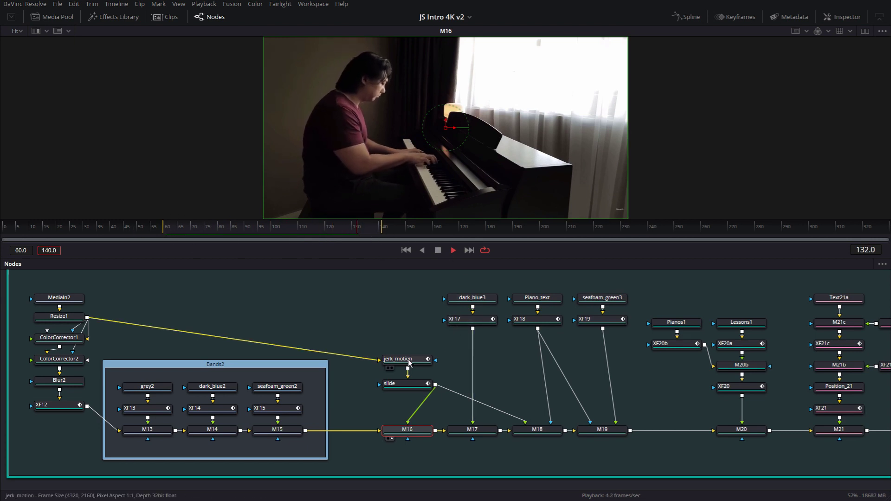
pyautogui.click(843, 18)
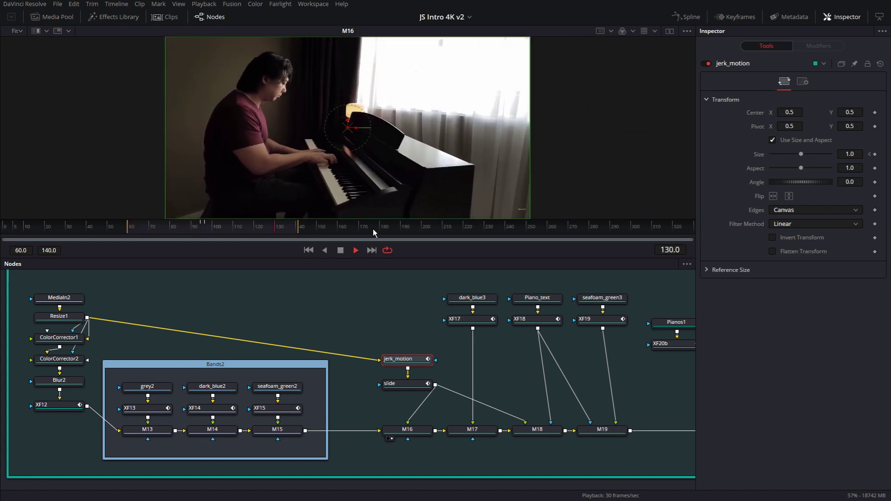
pyautogui.click(415, 386)
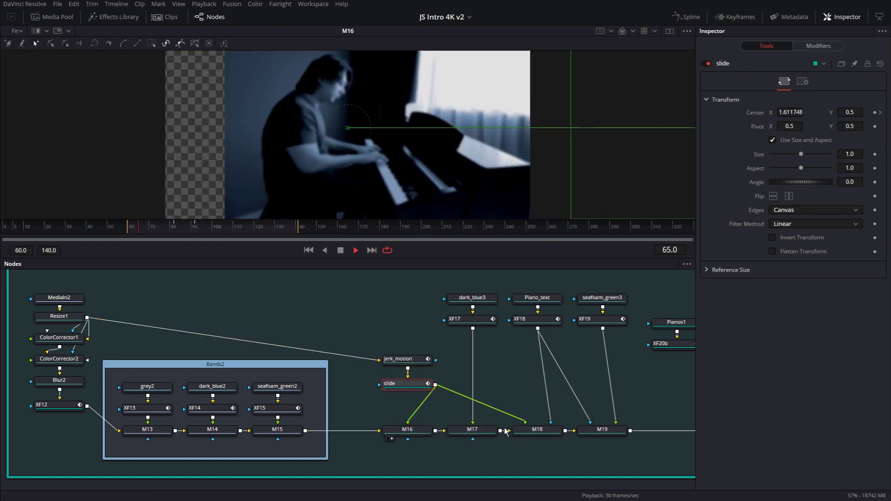
pyautogui.hscroll(5, 506, 390)
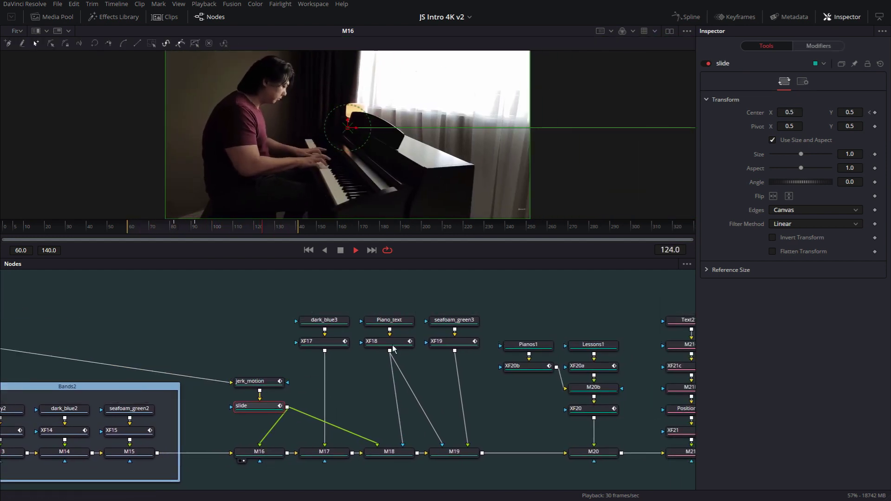
pyautogui.scroll(-3, 418, 386)
pyautogui.hscroll(-3, 418, 385)
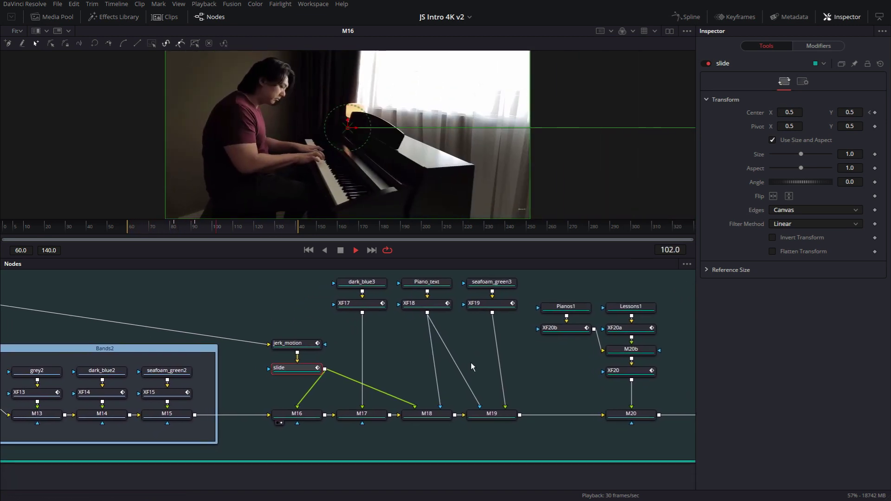
pyautogui.moveTo(245, 381); pyautogui.dragTo(384, 386)
pyautogui.scroll(6, 86, 341)
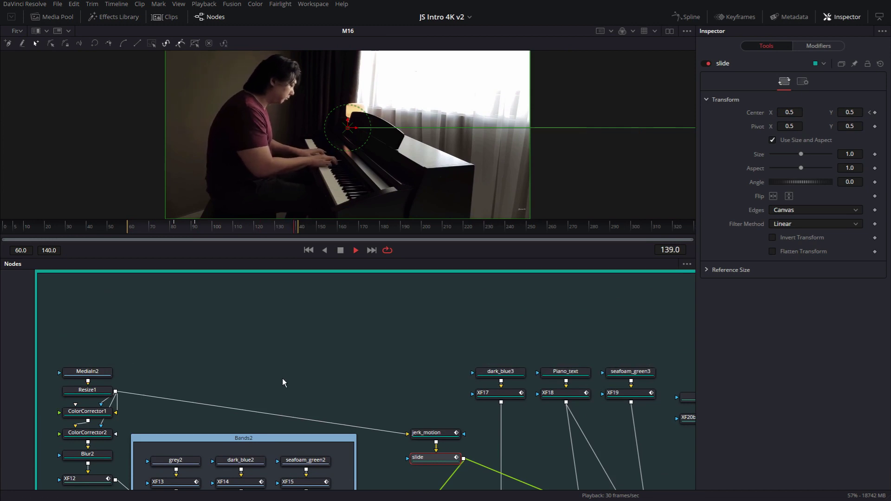
pyautogui.scroll(-8, 302, 372)
pyautogui.scroll(2, 225, 355)
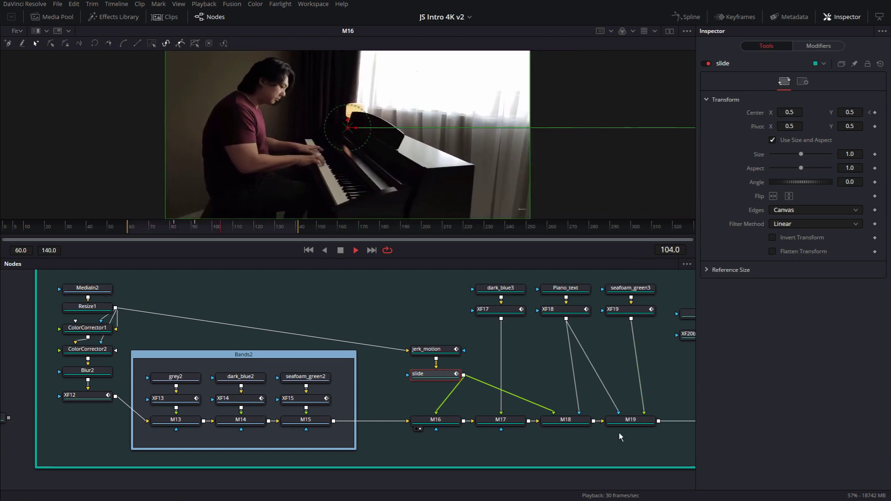
pyautogui.hscroll(5, 628, 436)
# View merge M17, then merge M19 with its PIA letter shapes over the piano footage
pyautogui.click(394, 447)
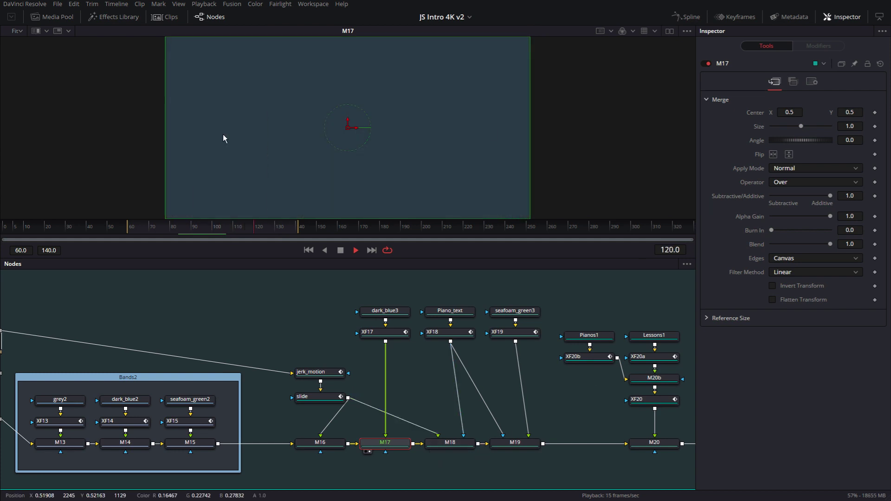
pyautogui.click(521, 444)
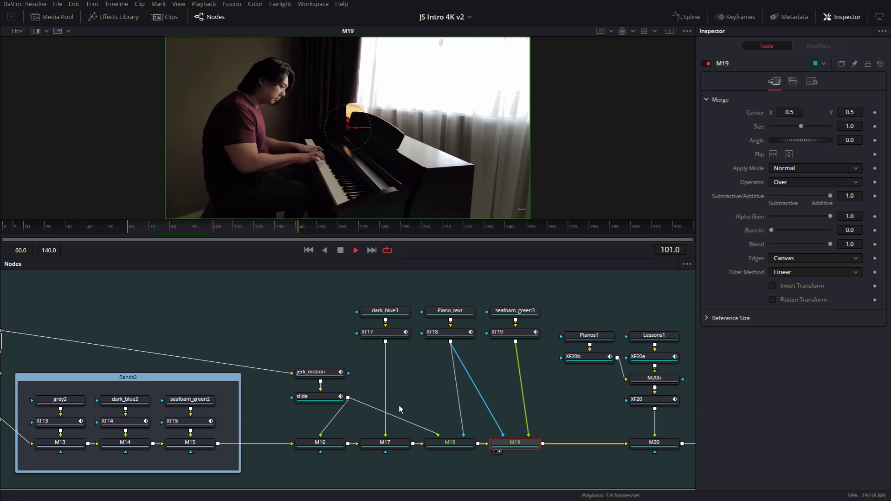
pyautogui.hscroll(3, 444, 407)
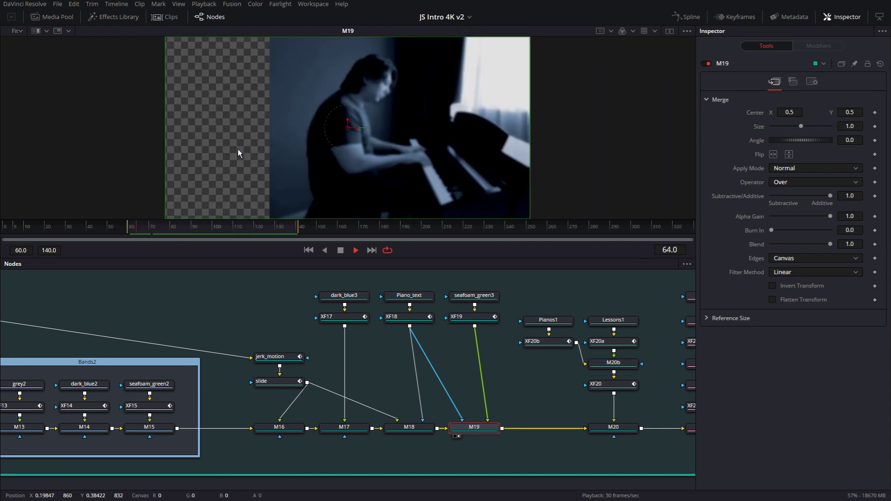
pyautogui.moveTo(539, 394); pyautogui.dragTo(384, 391)
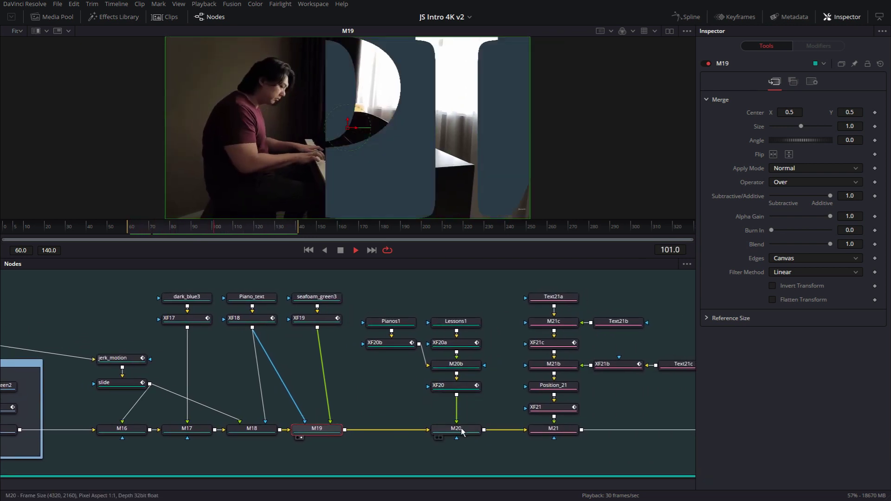